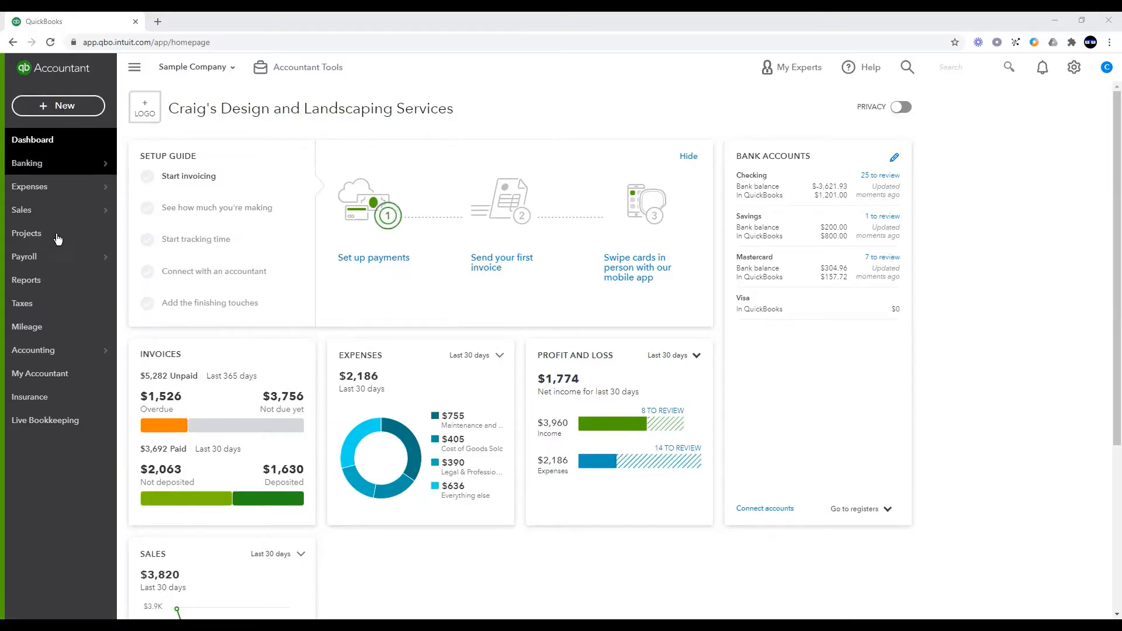
Step: Open the company's Chart of Accounts list
mouse_move(75, 354)
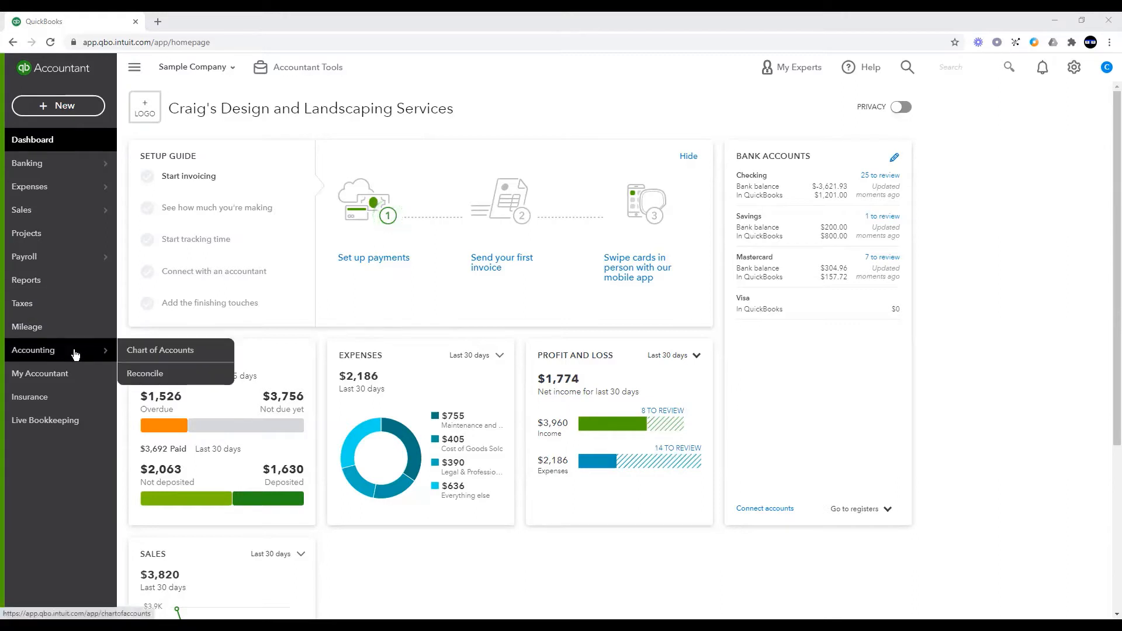
click(138, 353)
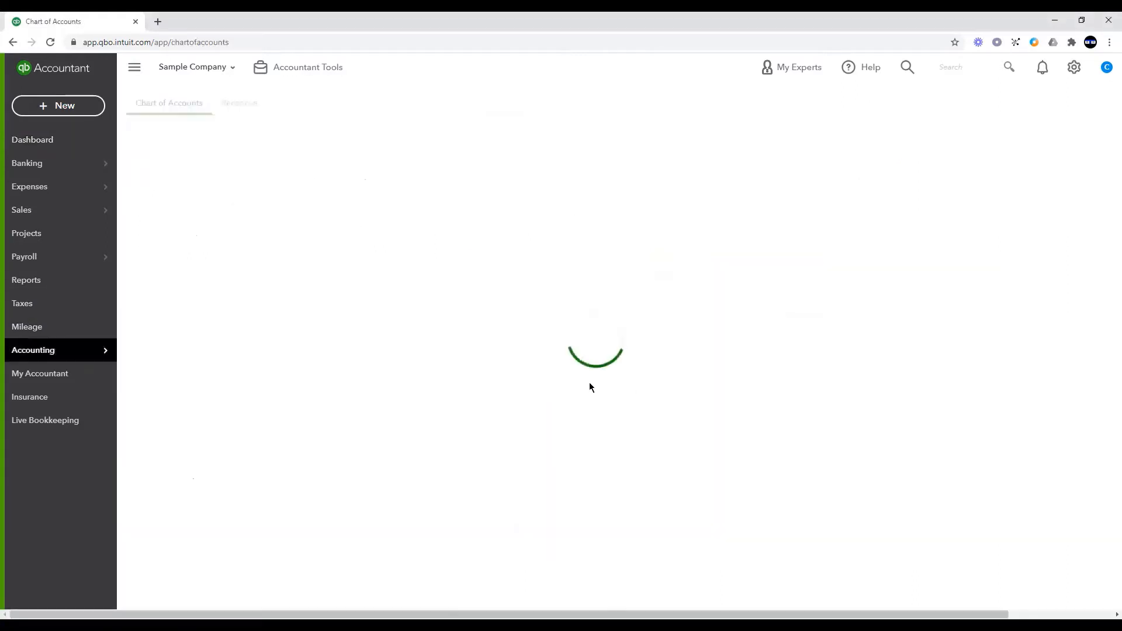
click(619, 311)
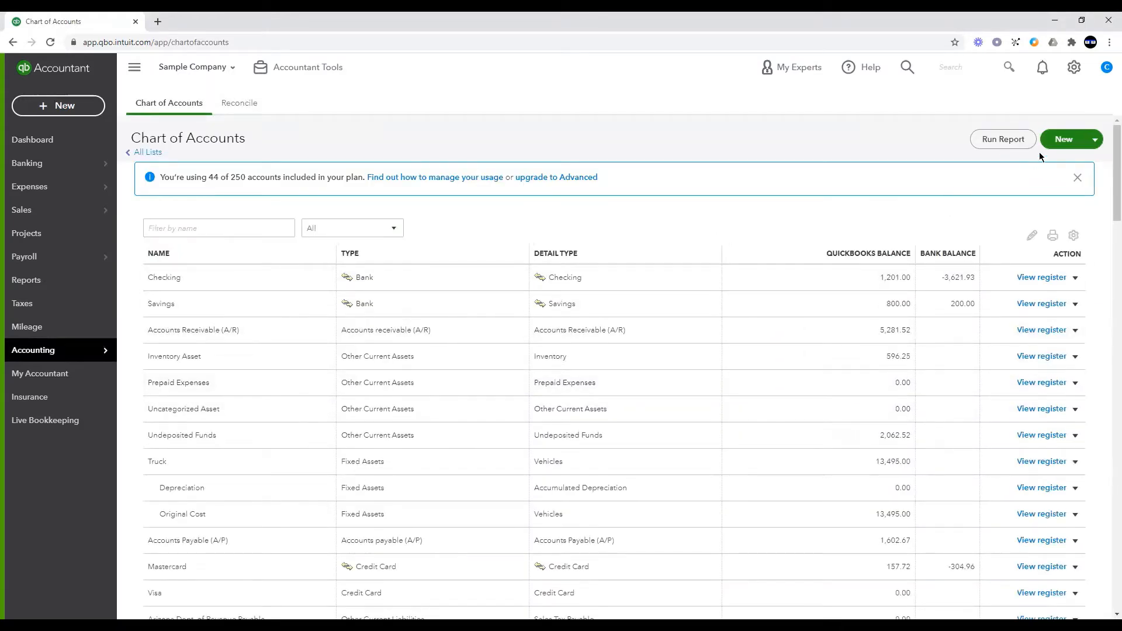
Step: Create a Long Term Liabilities account with detail type Notes Payable, named SBA Loan, and save it
click(1068, 142)
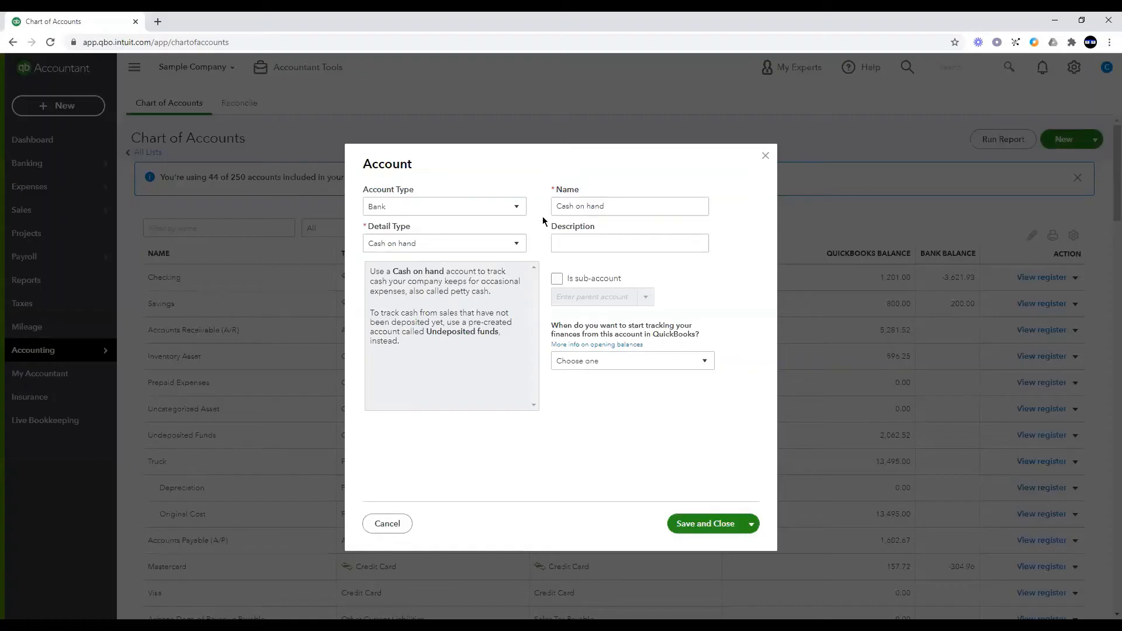
click(517, 209)
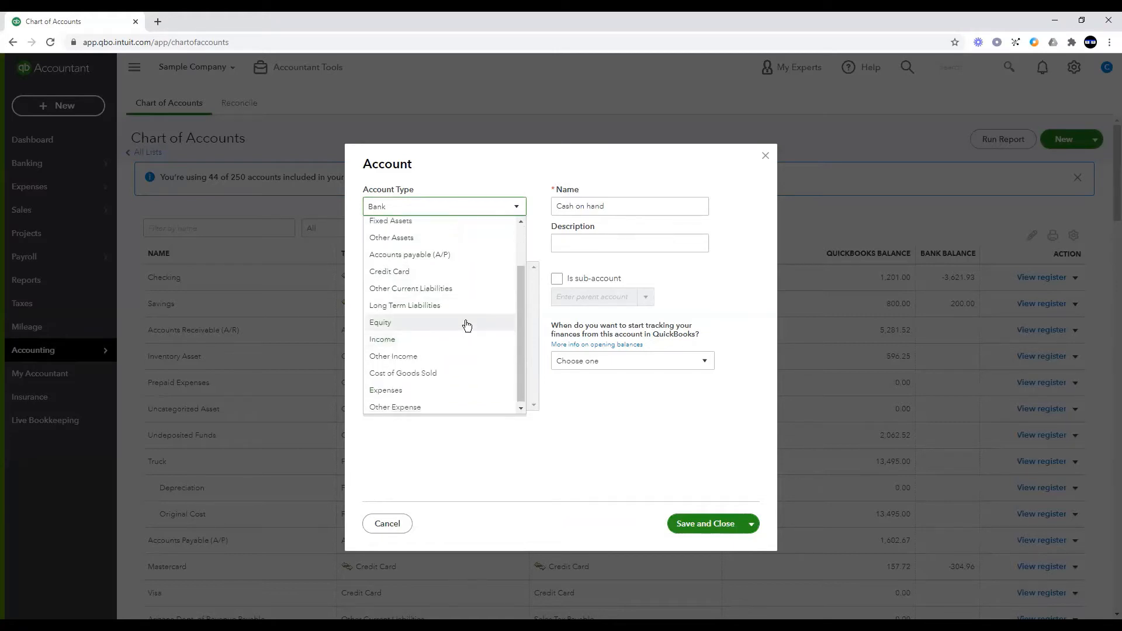
scroll(466, 324, up, 1)
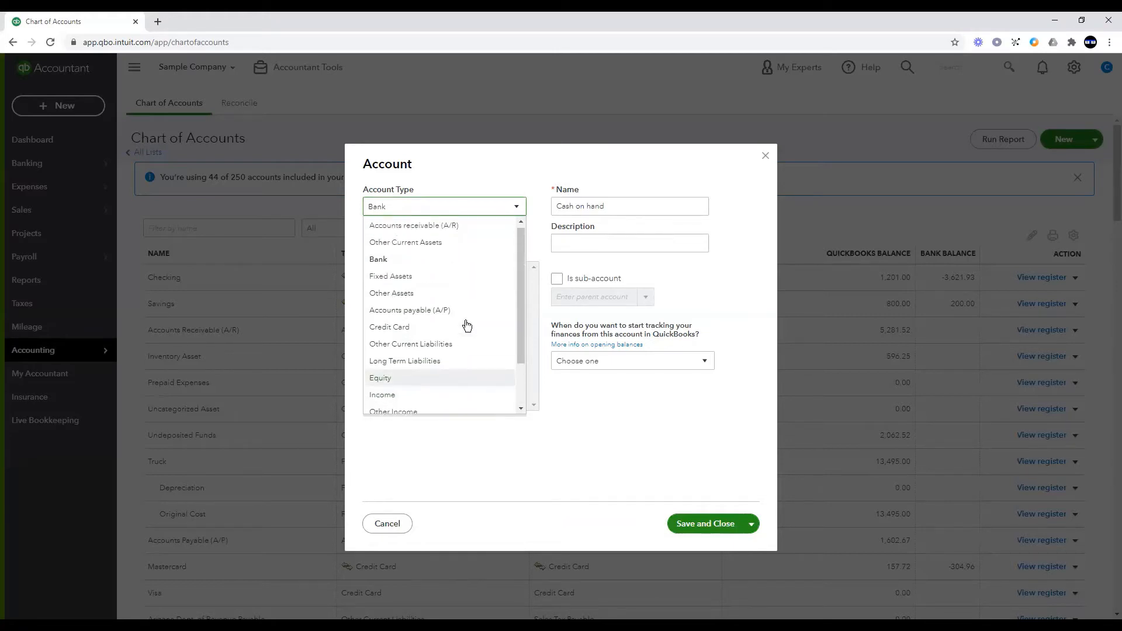
scroll(465, 324, down, 2)
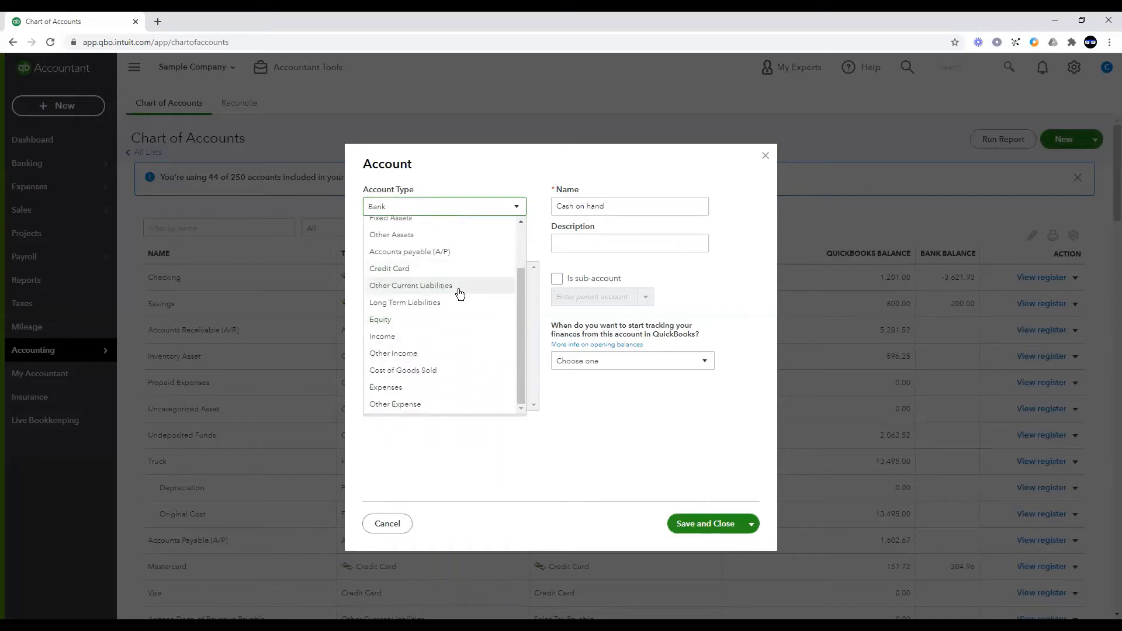
click(437, 303)
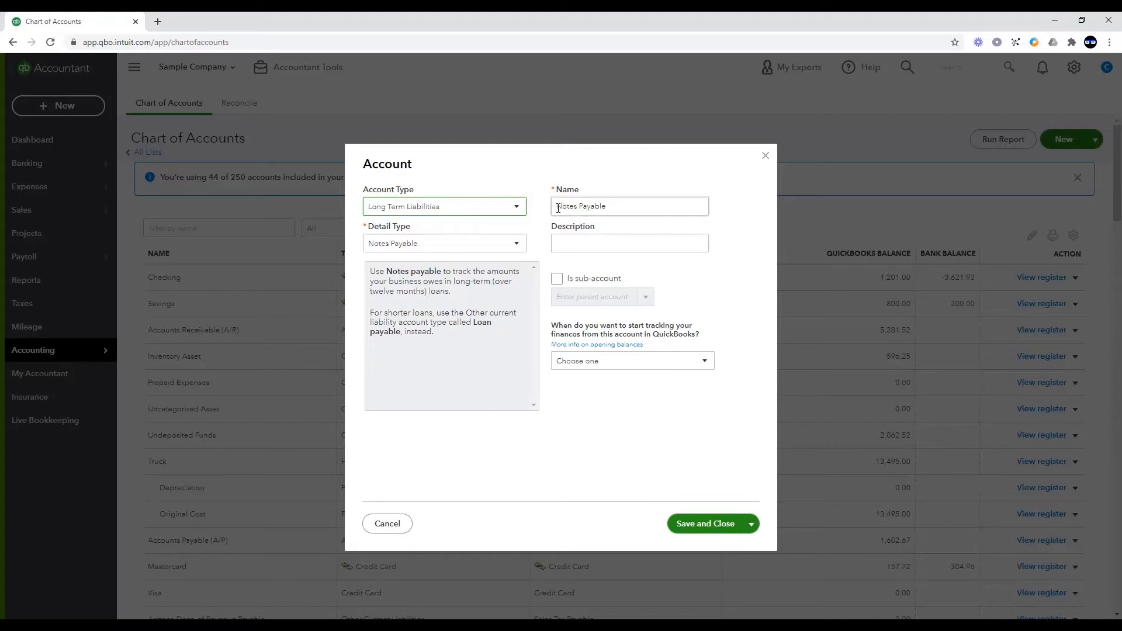
drag(558, 207, 623, 193)
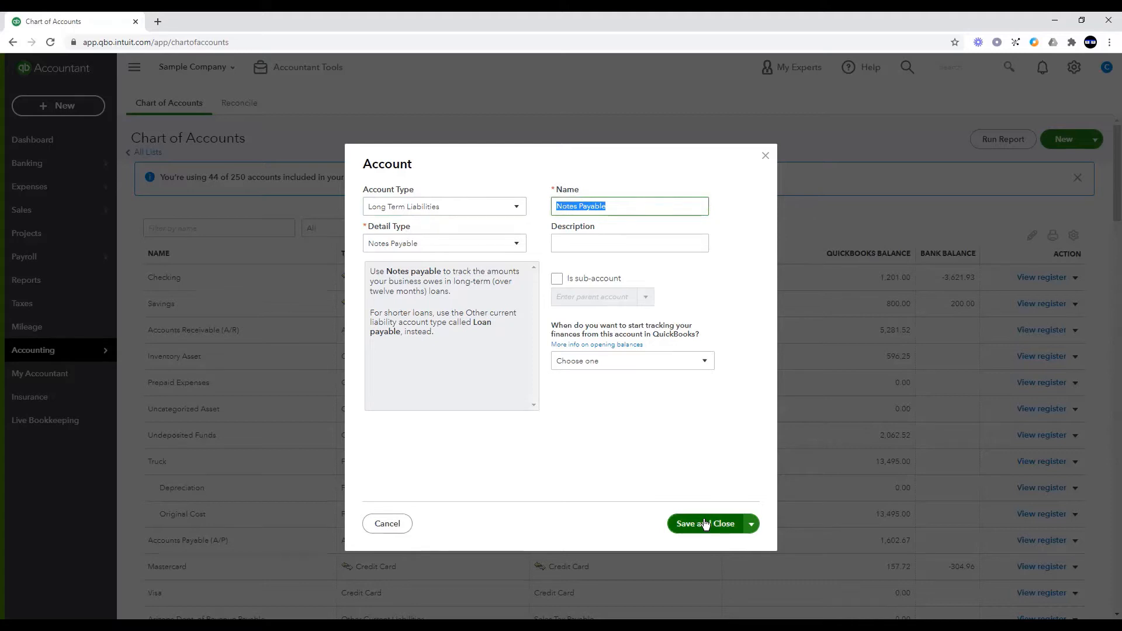
text(SBA Loan)
click(722, 525)
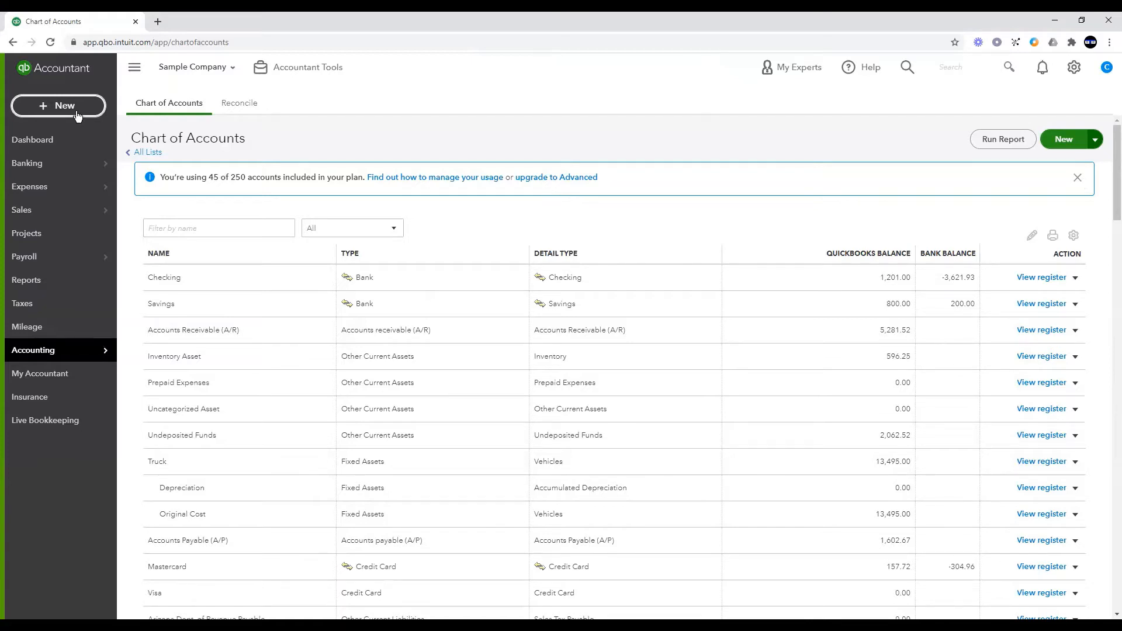
Step: Start a new transfer with SBA Loan as the source account and Checking as the destination
click(77, 111)
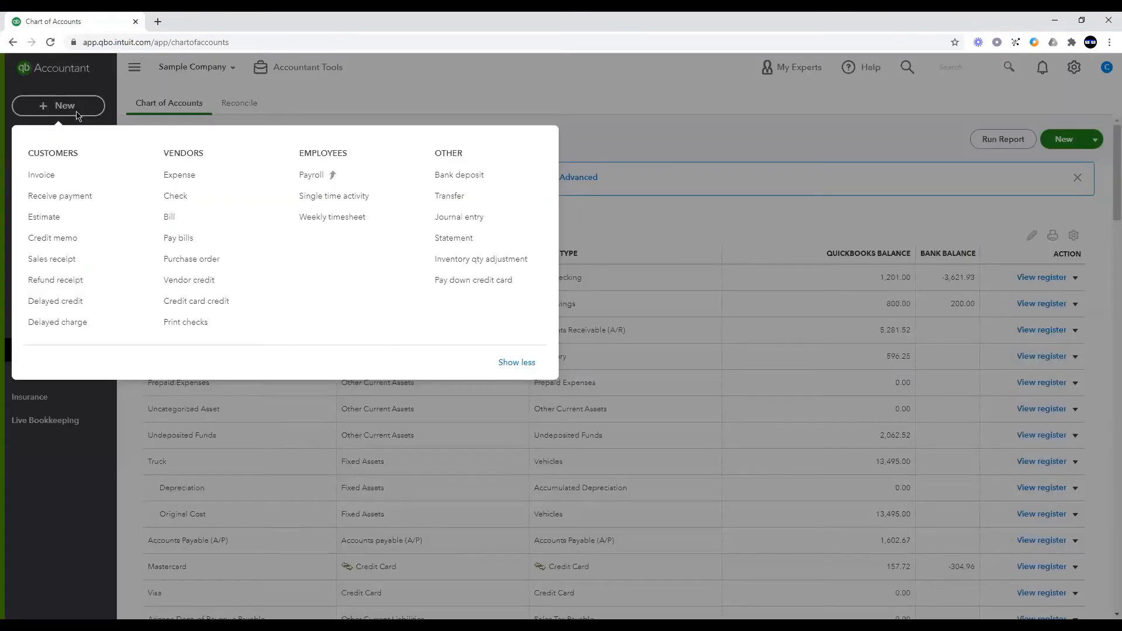
click(460, 197)
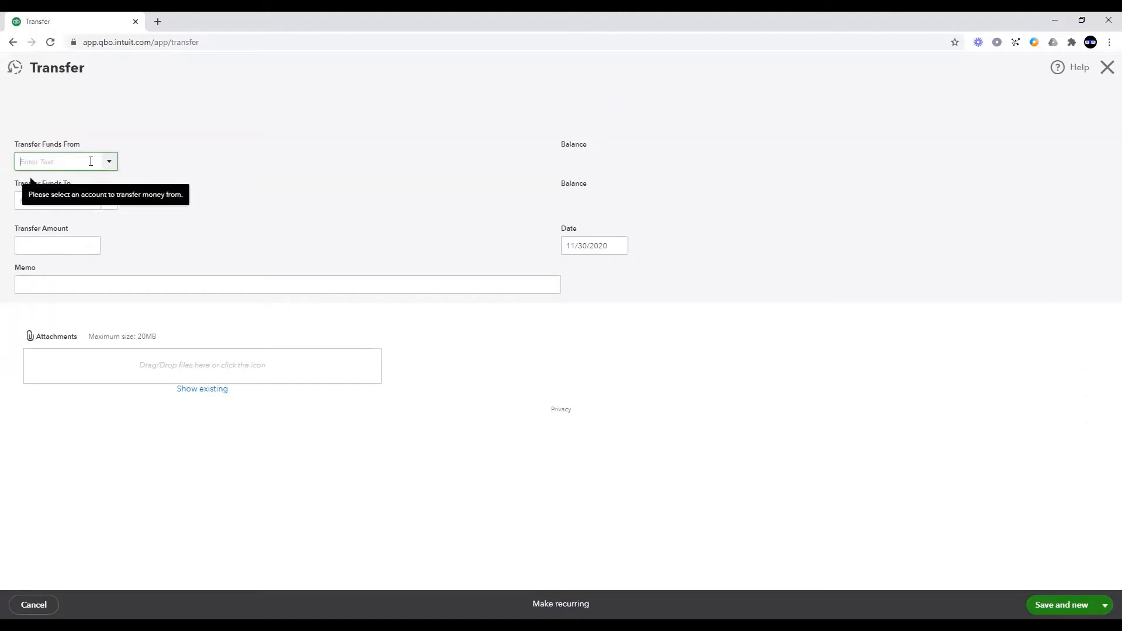
text(S)
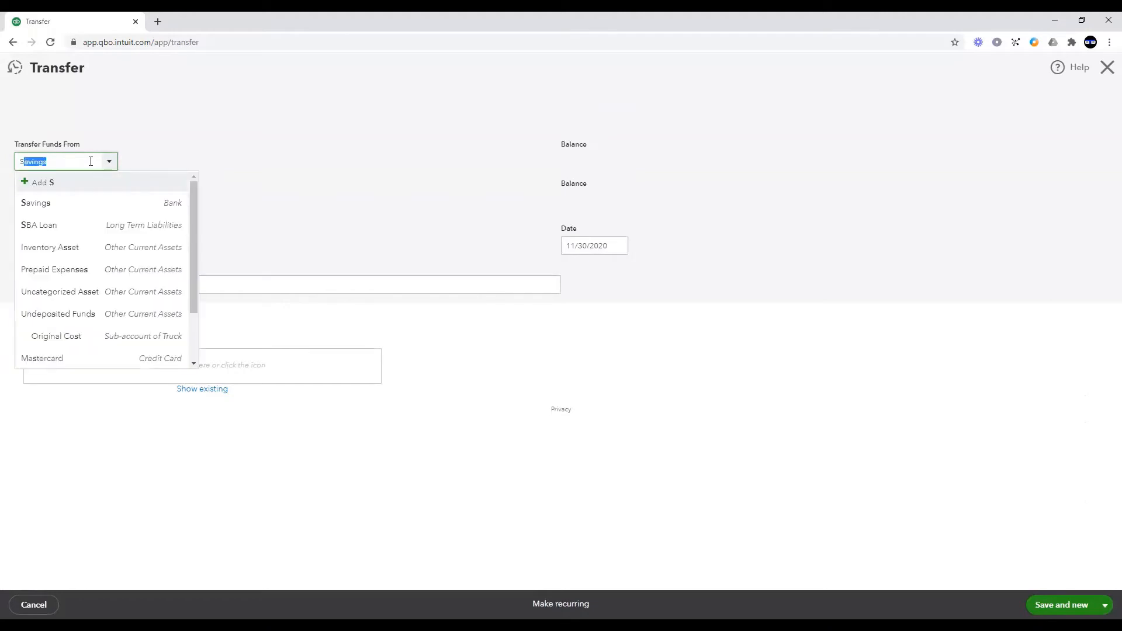
text(B)
key(Tab)
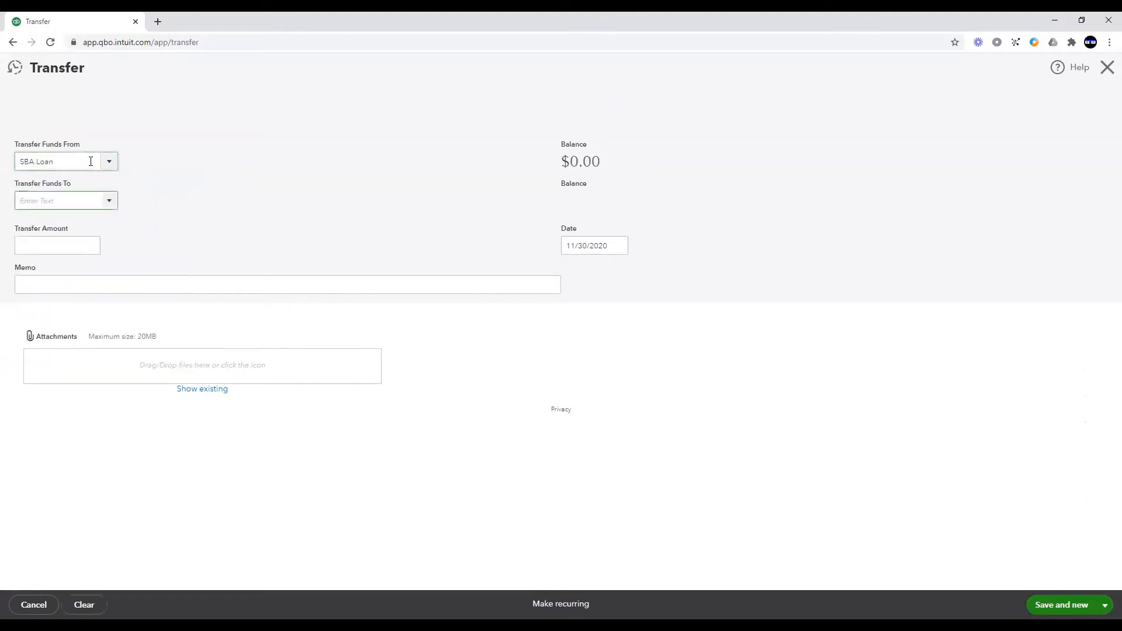
click(109, 202)
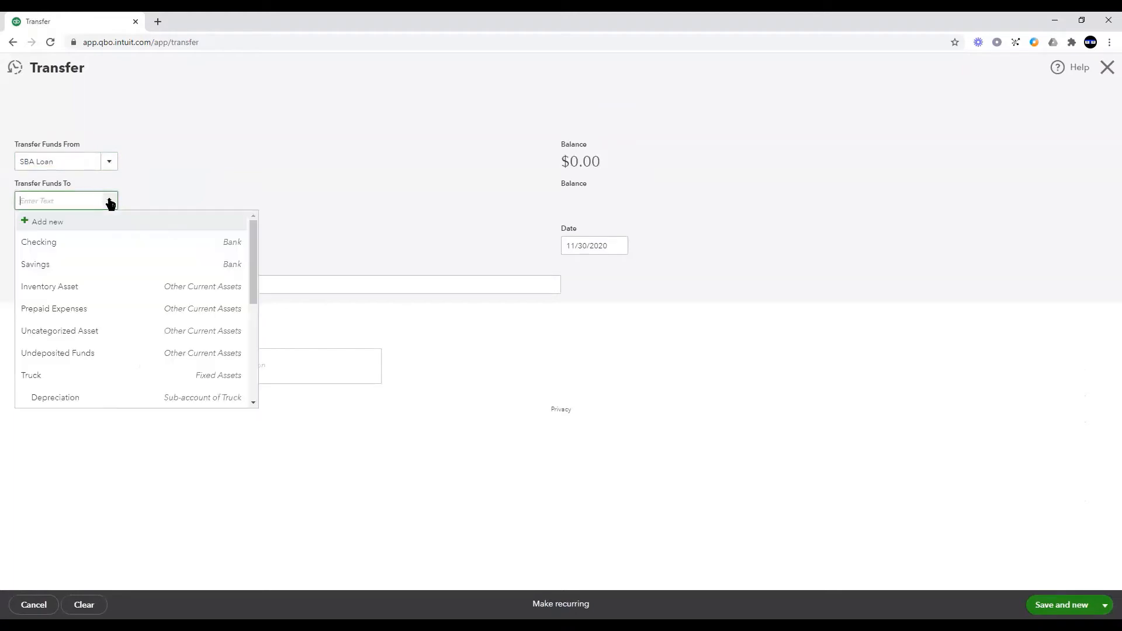
click(108, 243)
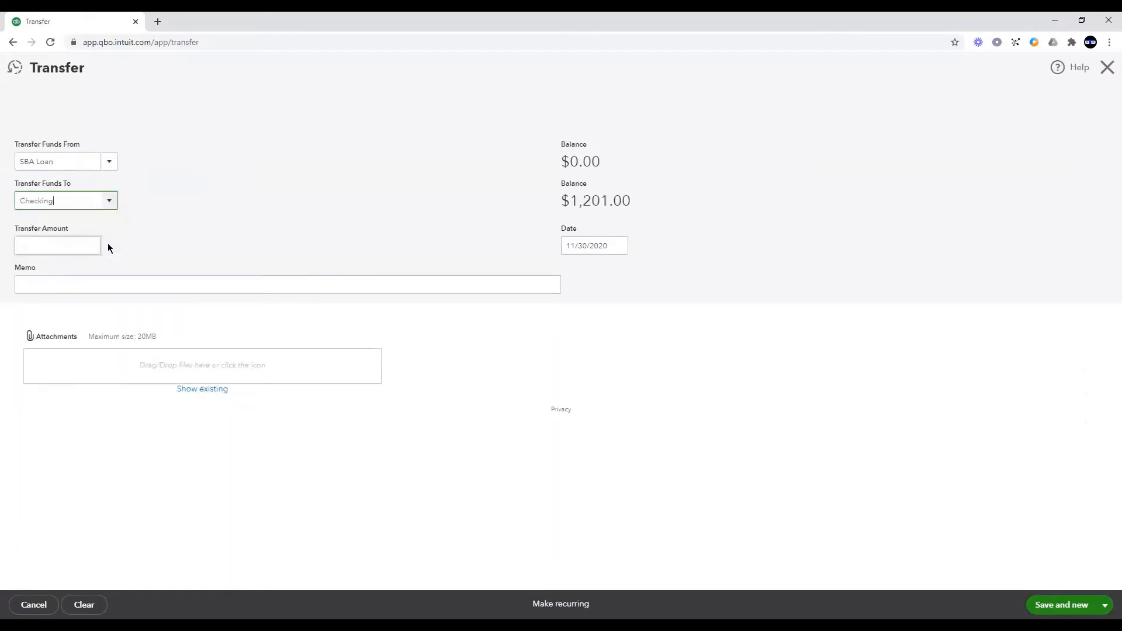
Step: Set the transfer amount to 100,000.00 and the date to 11/23/2020, and save and close the transfer
click(60, 249)
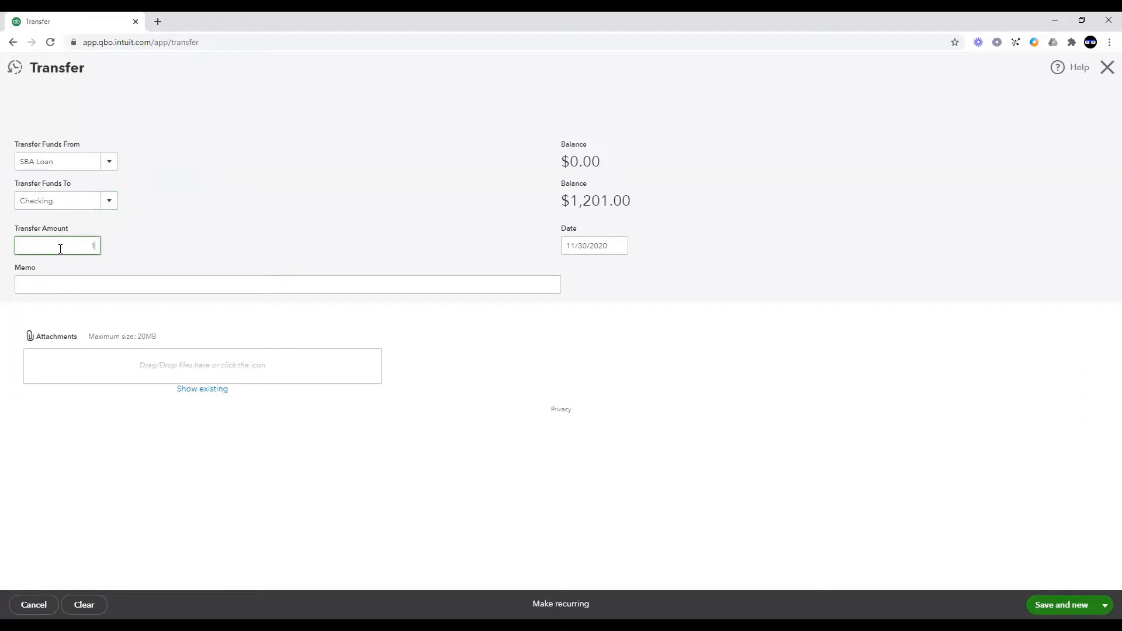
text(100000)
key(Tab)
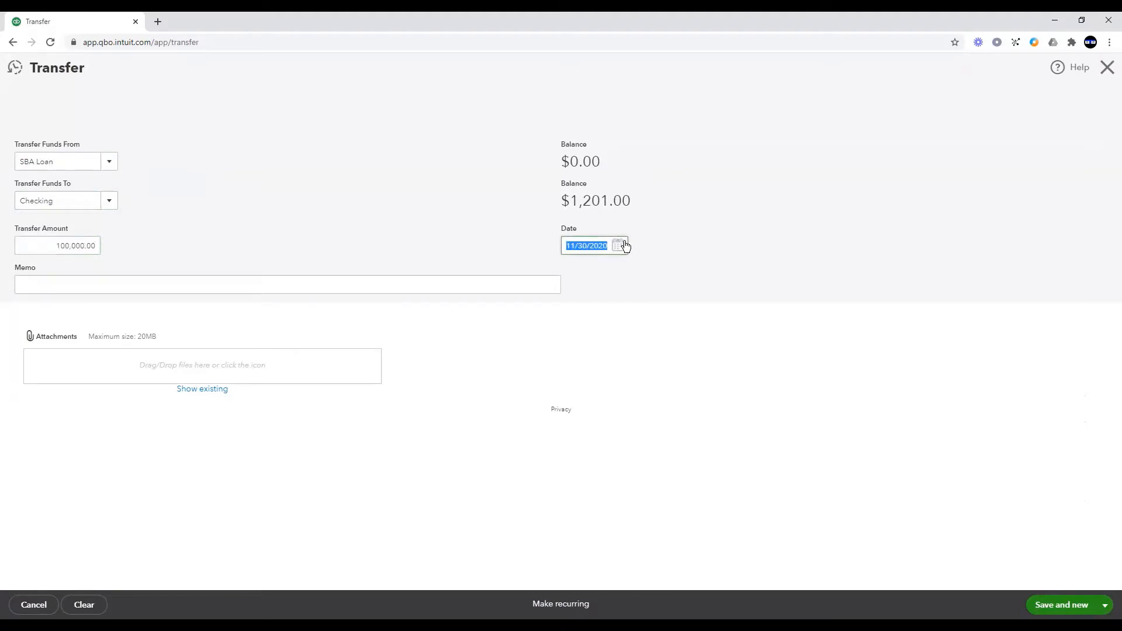
click(622, 246)
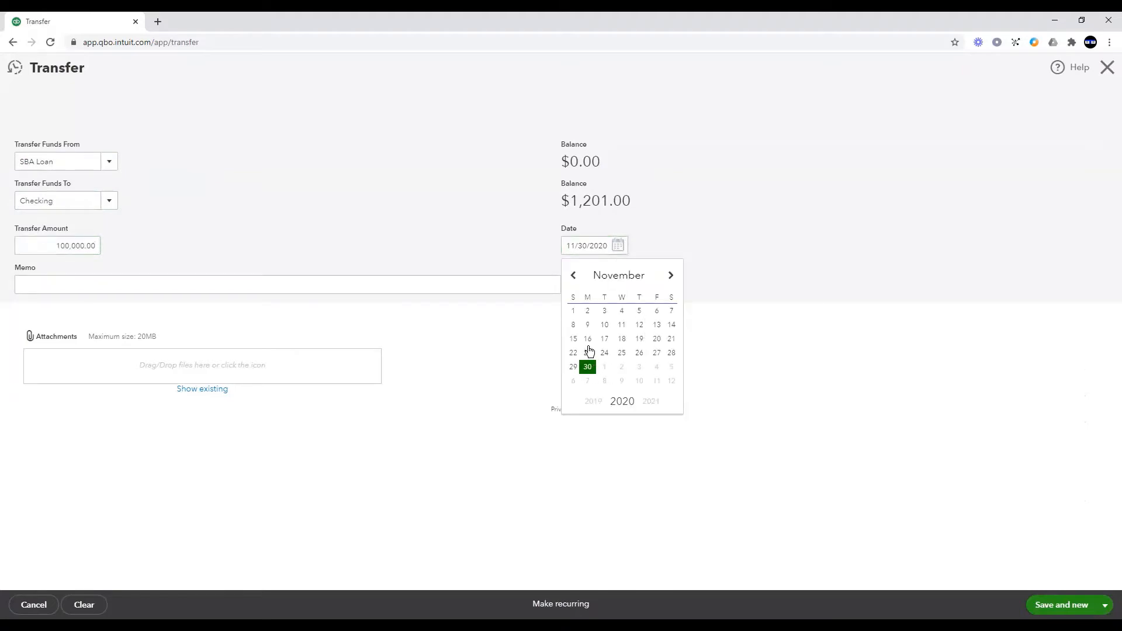
click(586, 353)
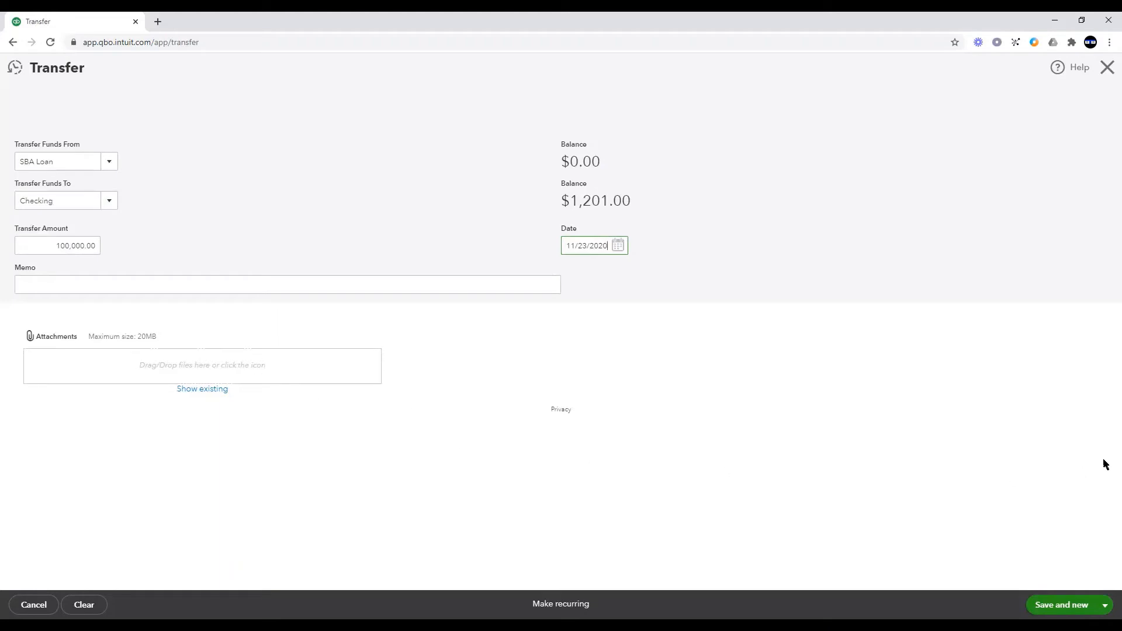
click(1099, 604)
click(1049, 590)
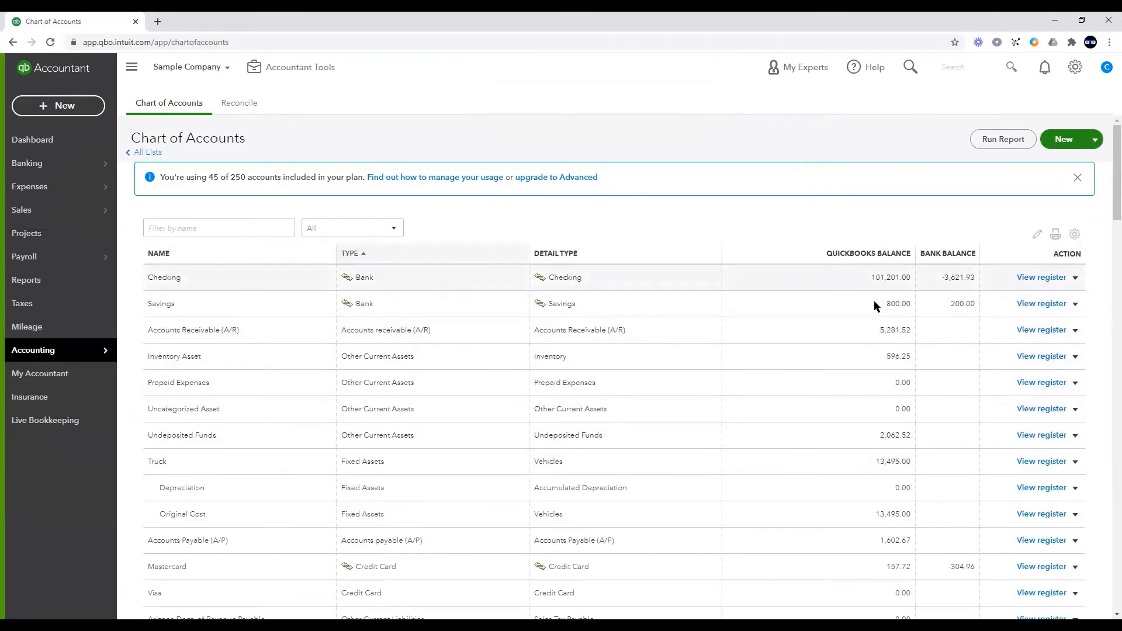
Step: Start another new account in the Chart of Accounts and set its account type to Equity
scroll(851, 418, down, 4)
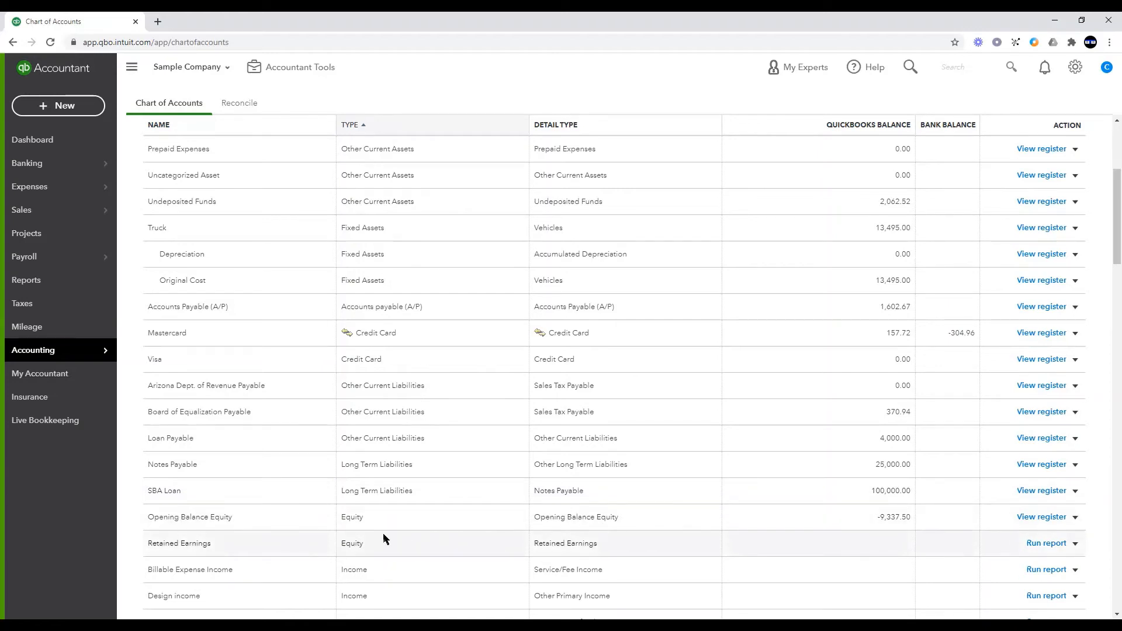
scroll(376, 536, down, 2)
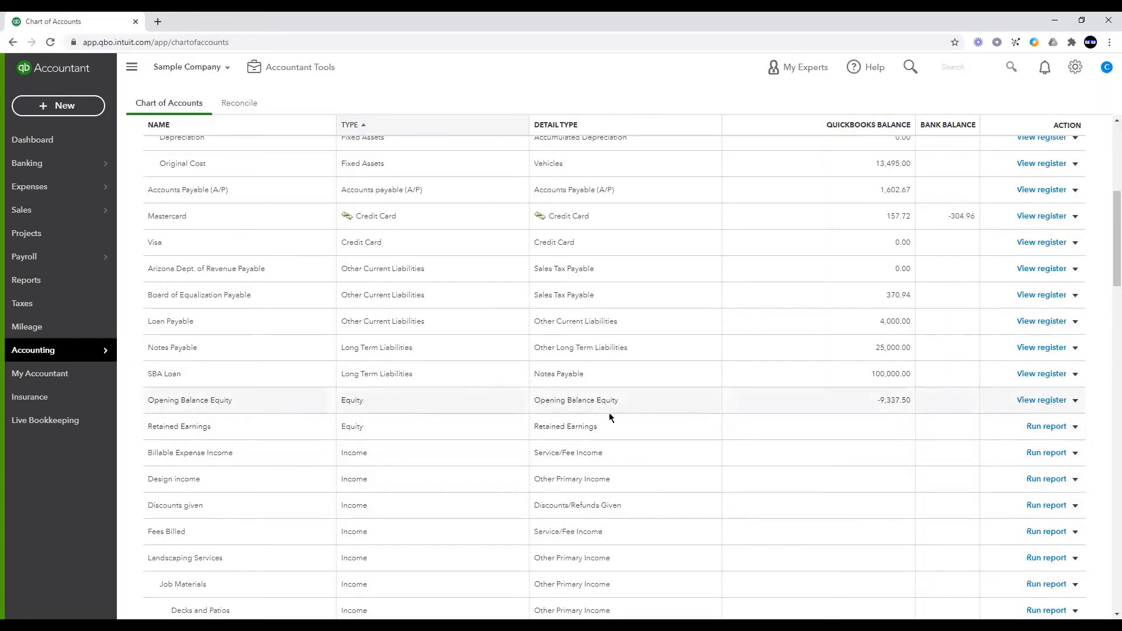
scroll(818, 392, up, 6)
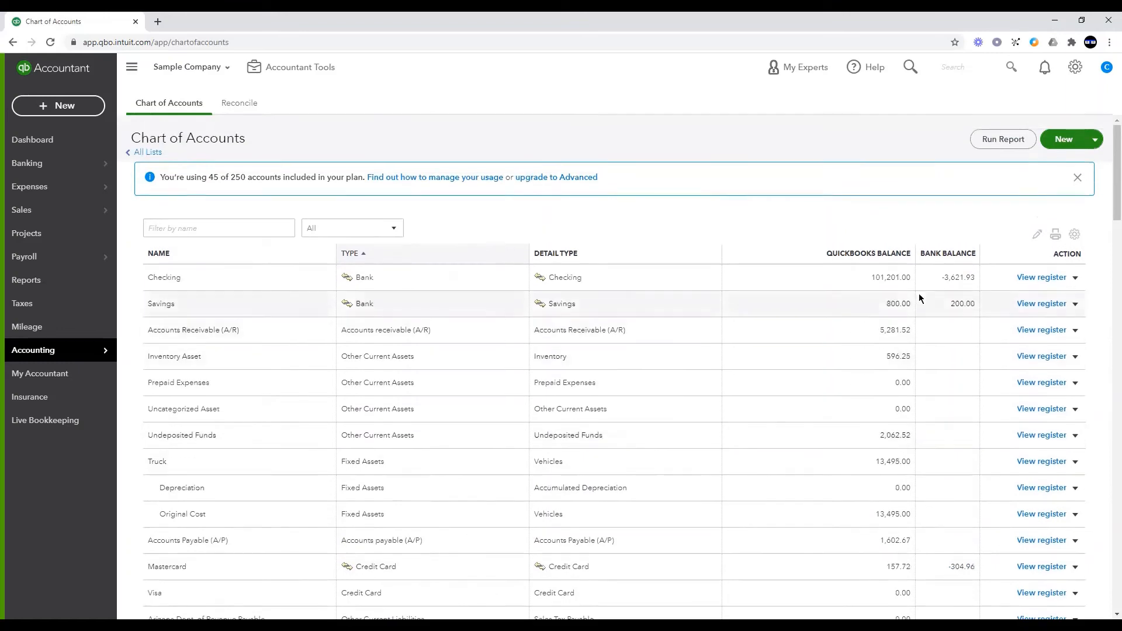
click(1060, 145)
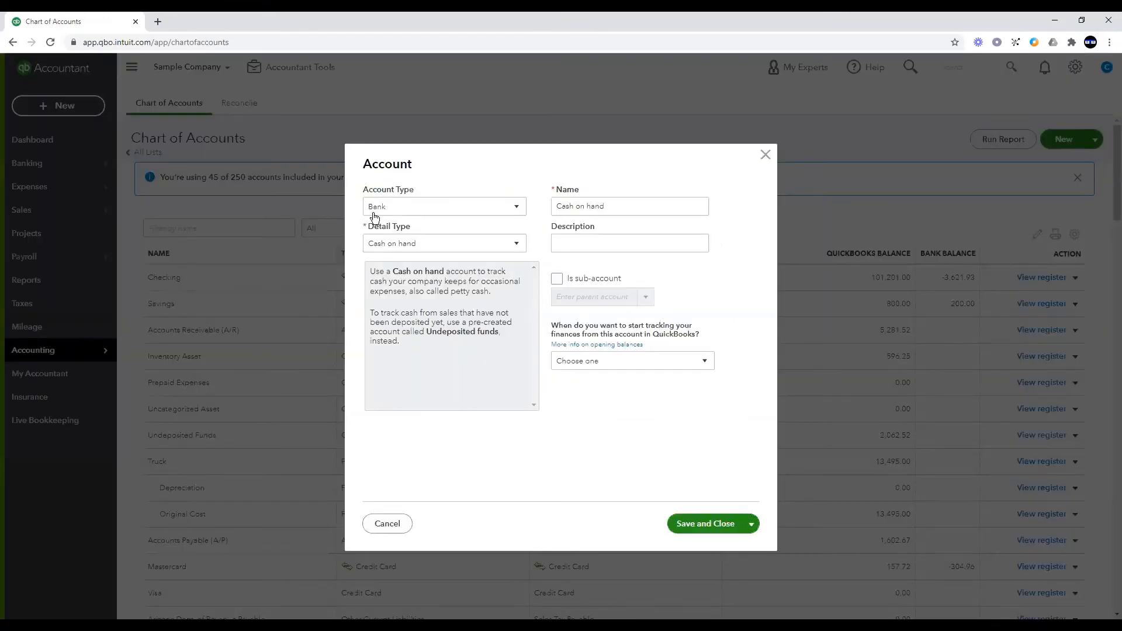
click(517, 210)
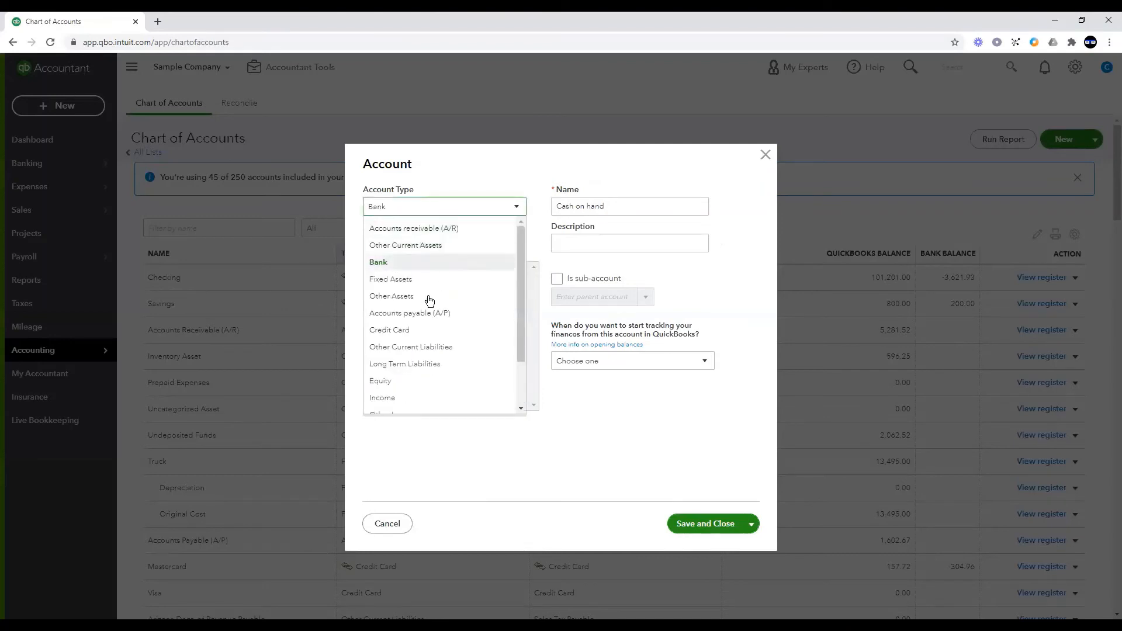
click(428, 381)
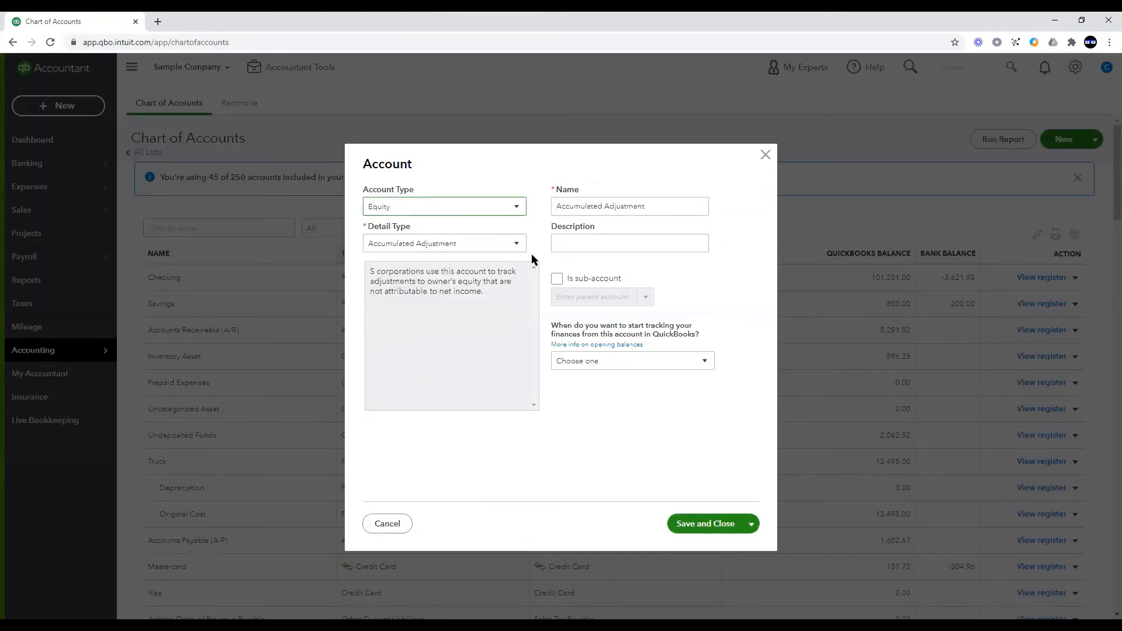
Step: Try Partner Contributions as the detail type of the new equity account
click(521, 246)
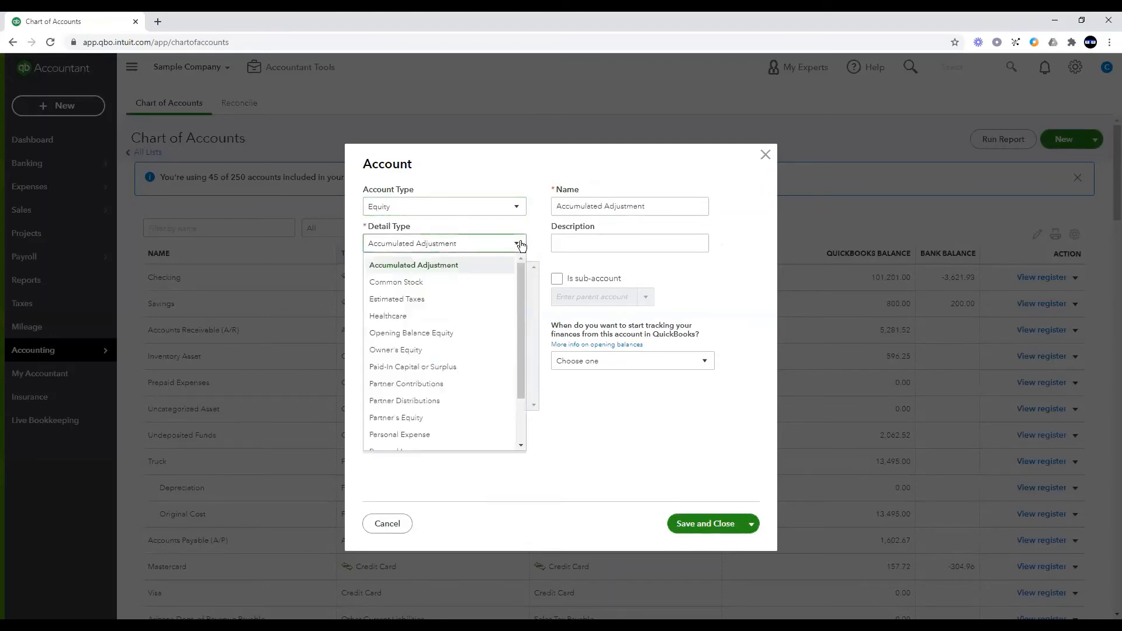
click(444, 385)
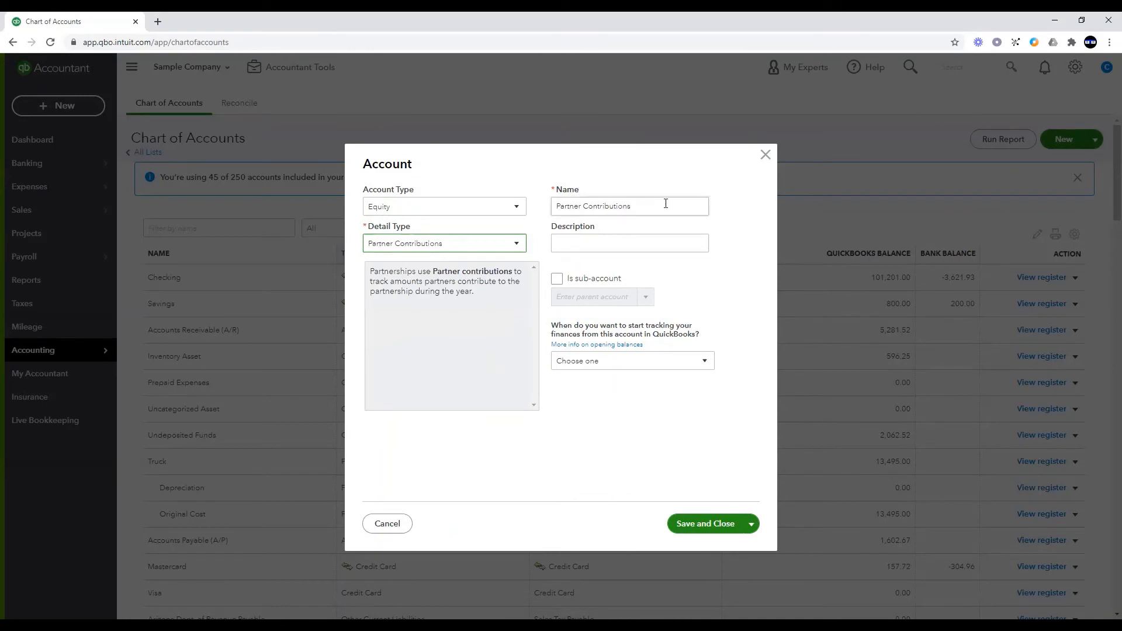
triple_click(626, 208)
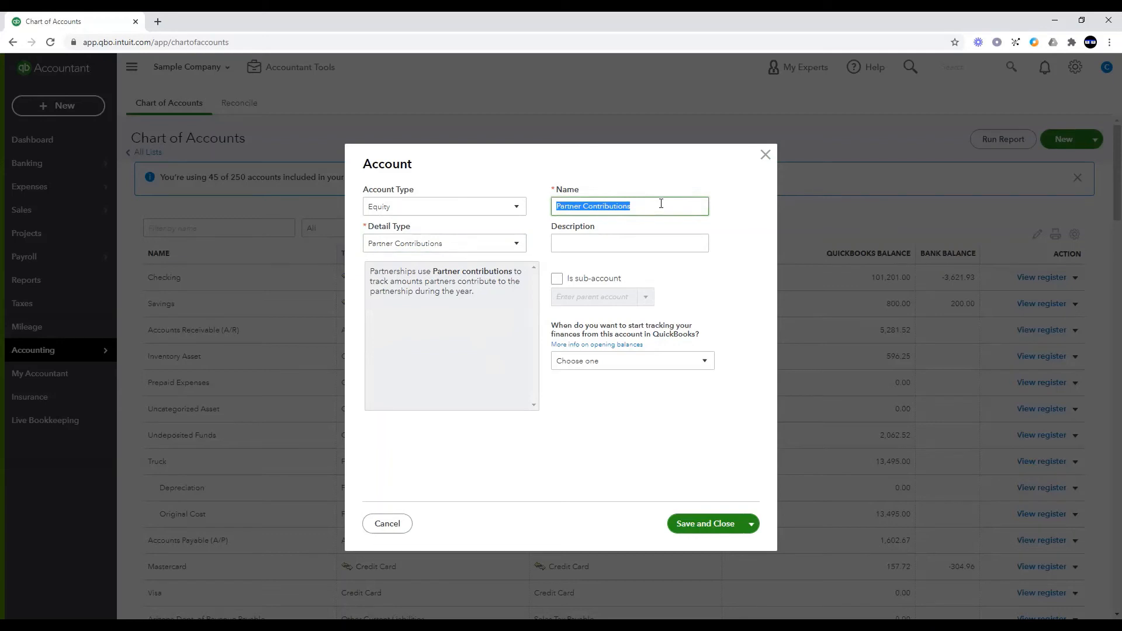
click(662, 206)
Step: Set the equity account's detail type to Owner's Equity, name it Shareholder Equity Basis, and save it
click(517, 244)
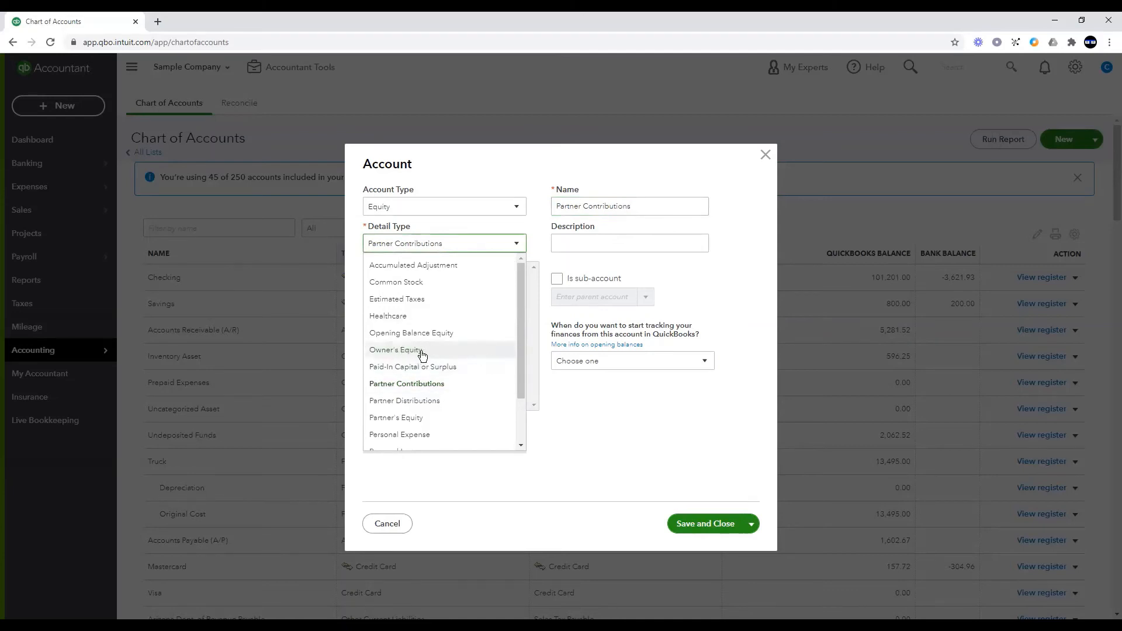
click(385, 350)
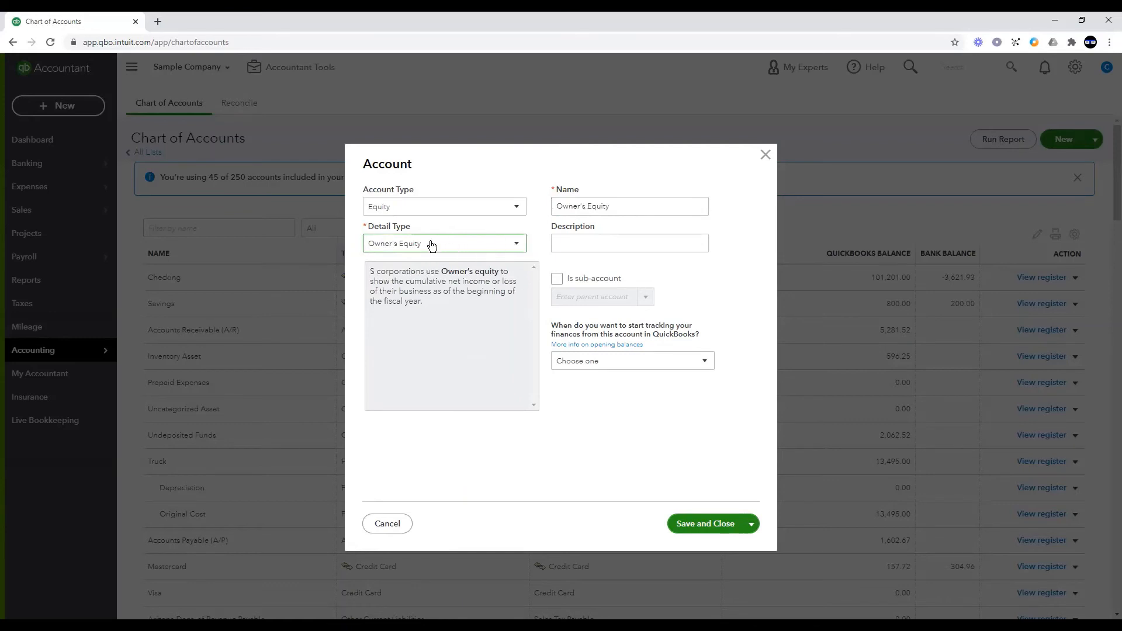
drag(559, 206, 676, 210)
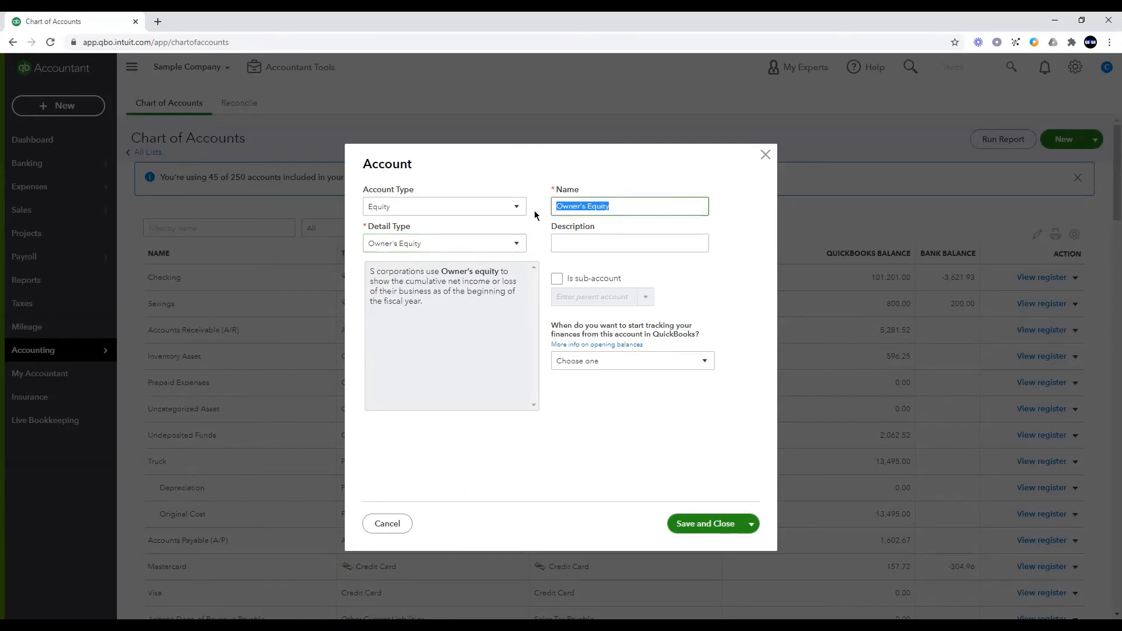
text(P)
text(S)
text(har)
text(eholder )
text(Equit)
text(y Basis)
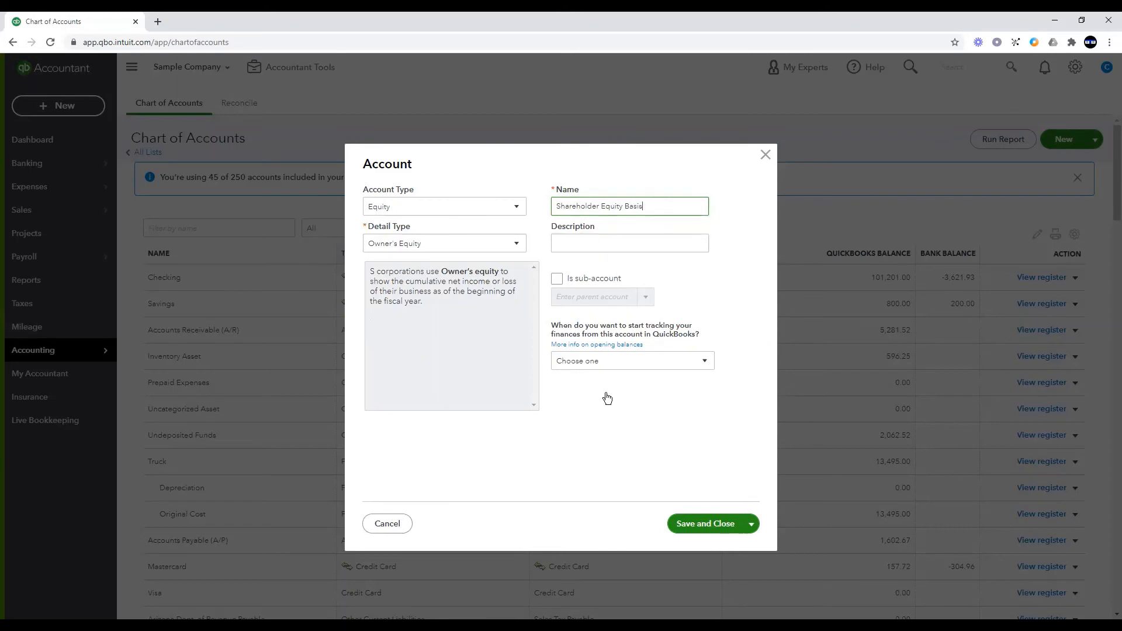
click(712, 524)
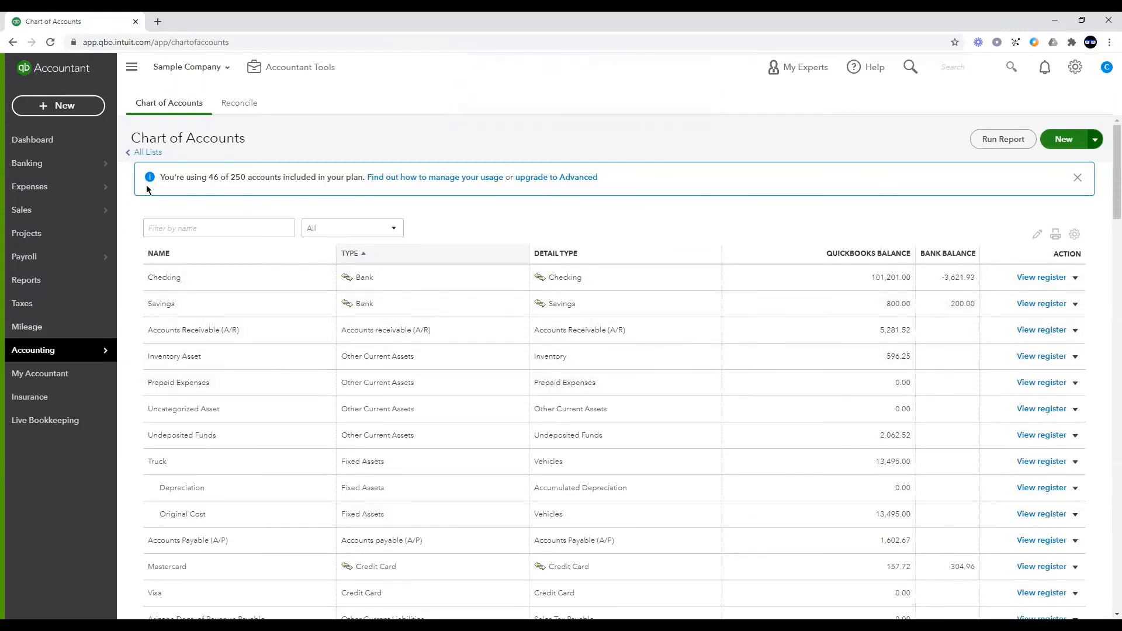
Step: Start a new transfer that moves funds from Shareholder Equity Basis to Checking
click(75, 110)
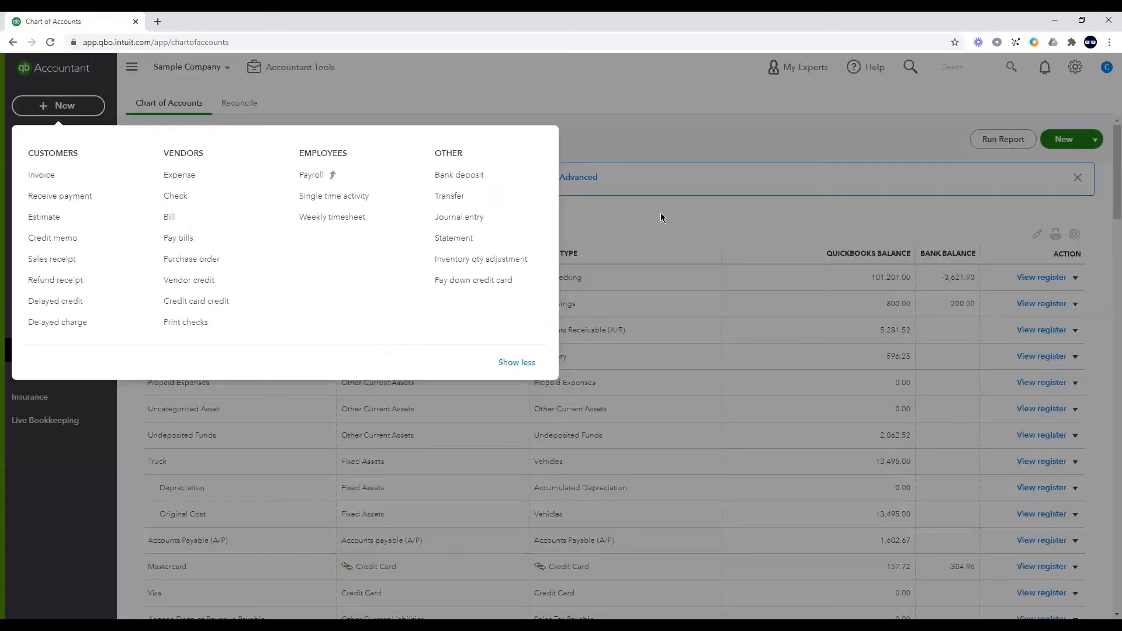
click(448, 198)
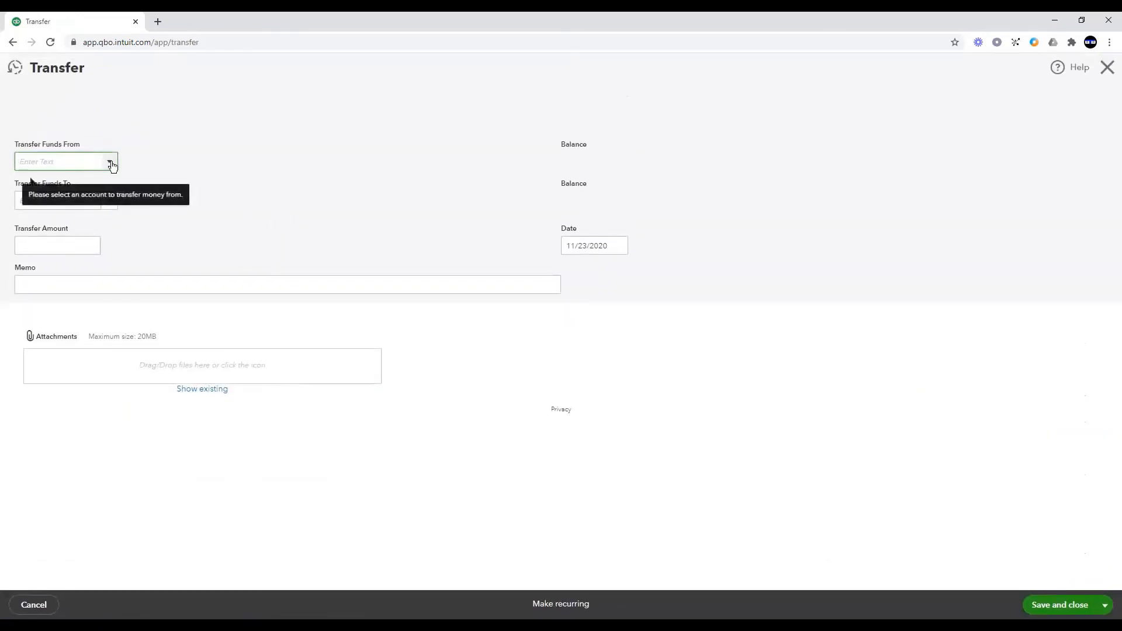
click(111, 164)
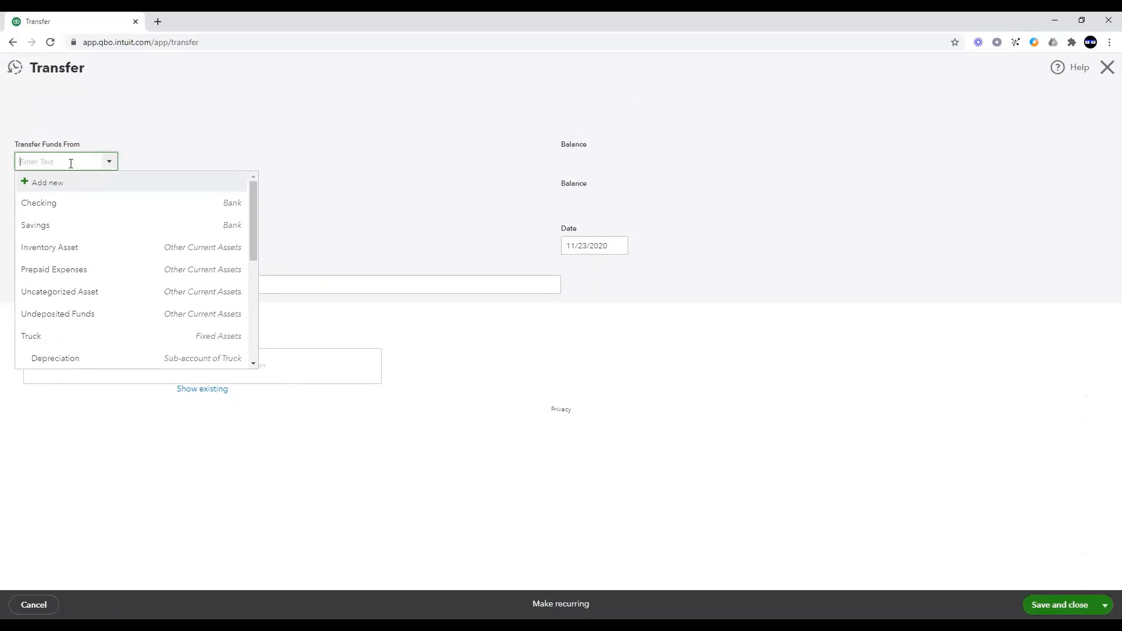
text(share)
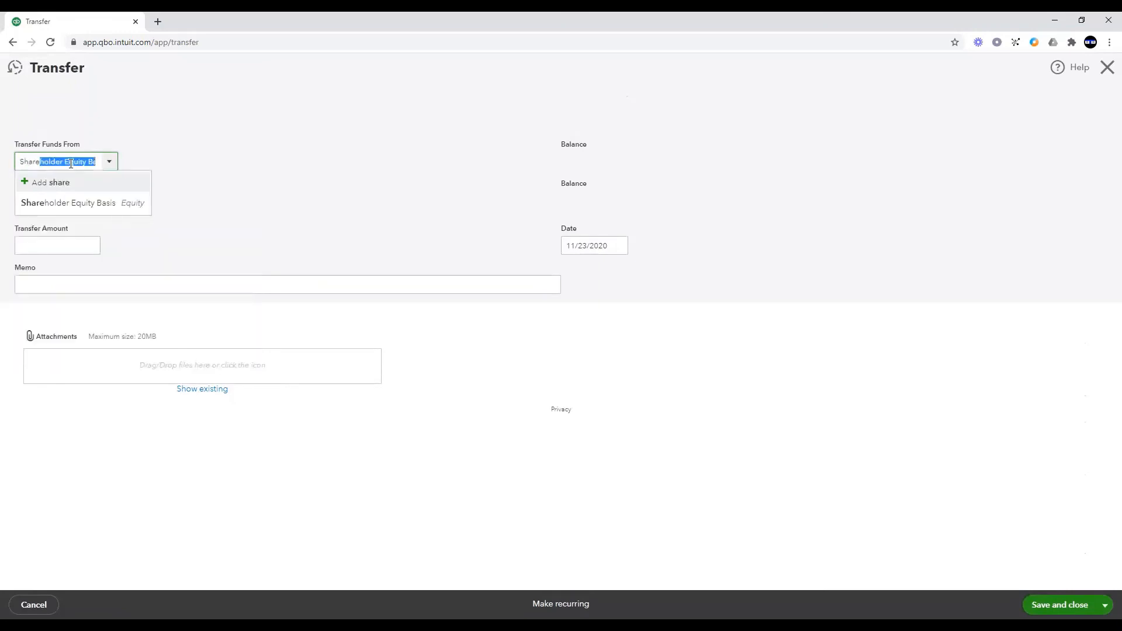
key(Tab)
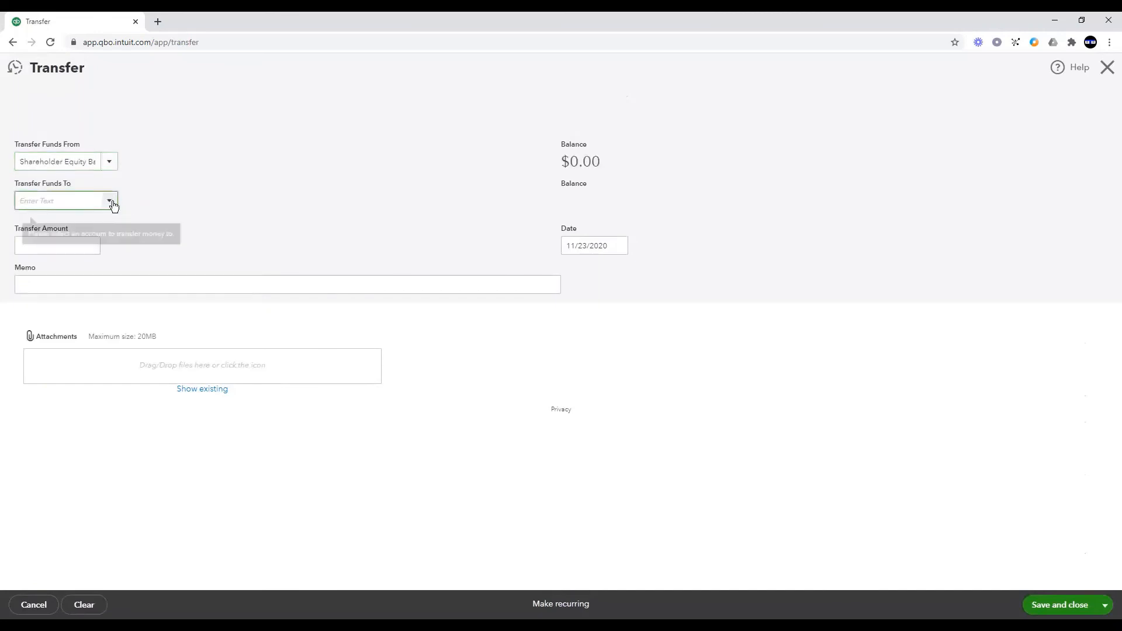
click(110, 202)
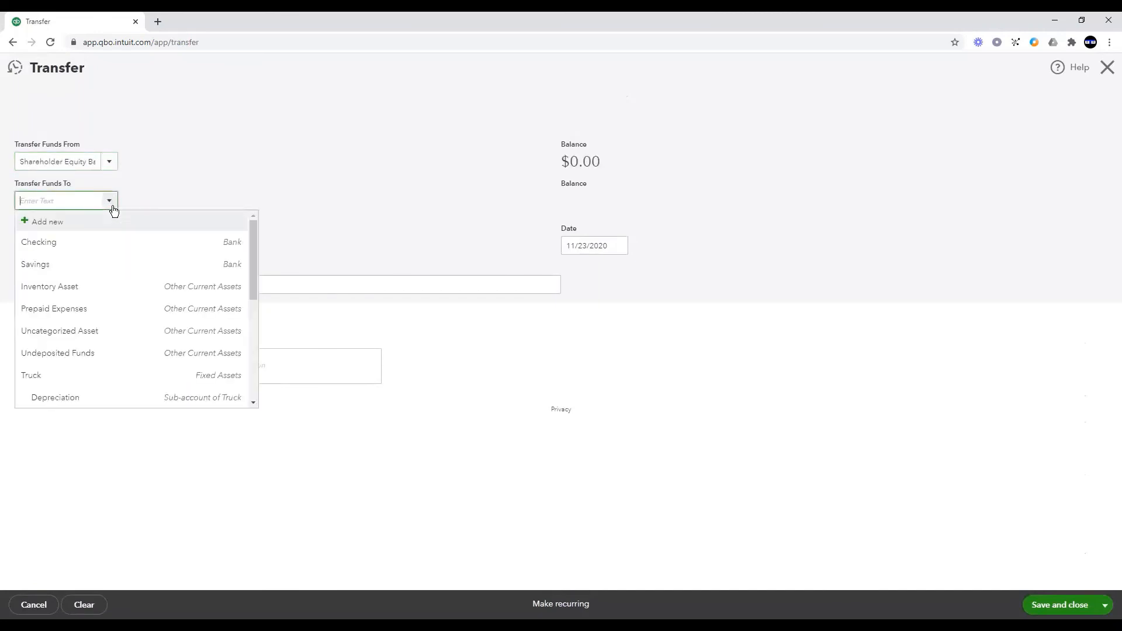
click(51, 245)
Step: Set the transfer amount to 10,000.00 and the date to 11/30/2020, save and close it, and check the equity accounts' balances
click(67, 248)
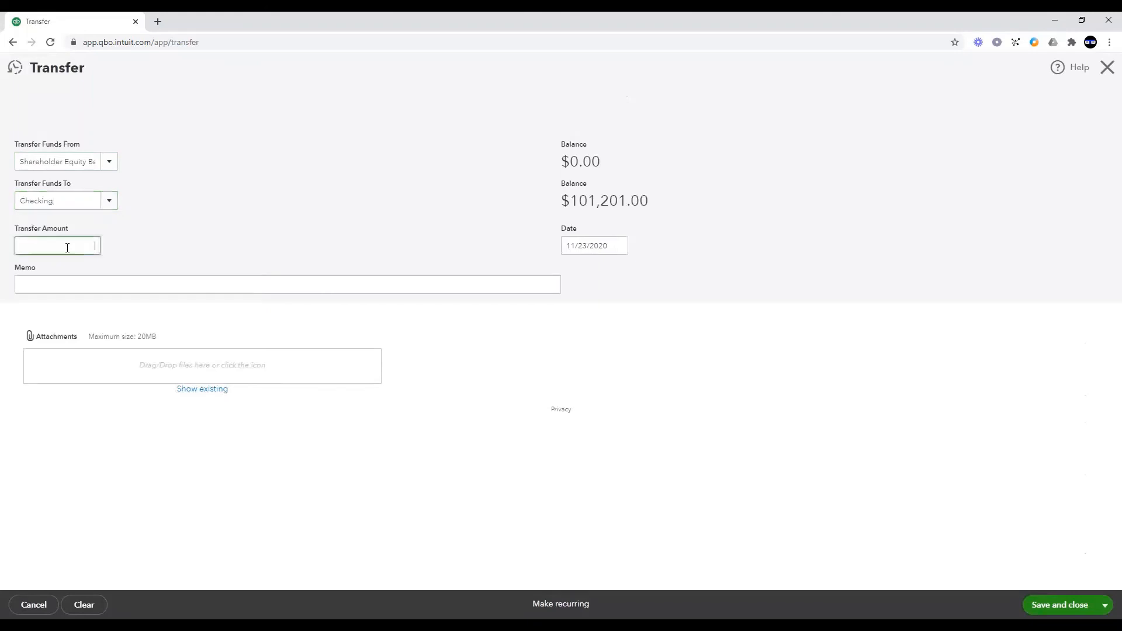
text(10000)
click(618, 245)
click(586, 367)
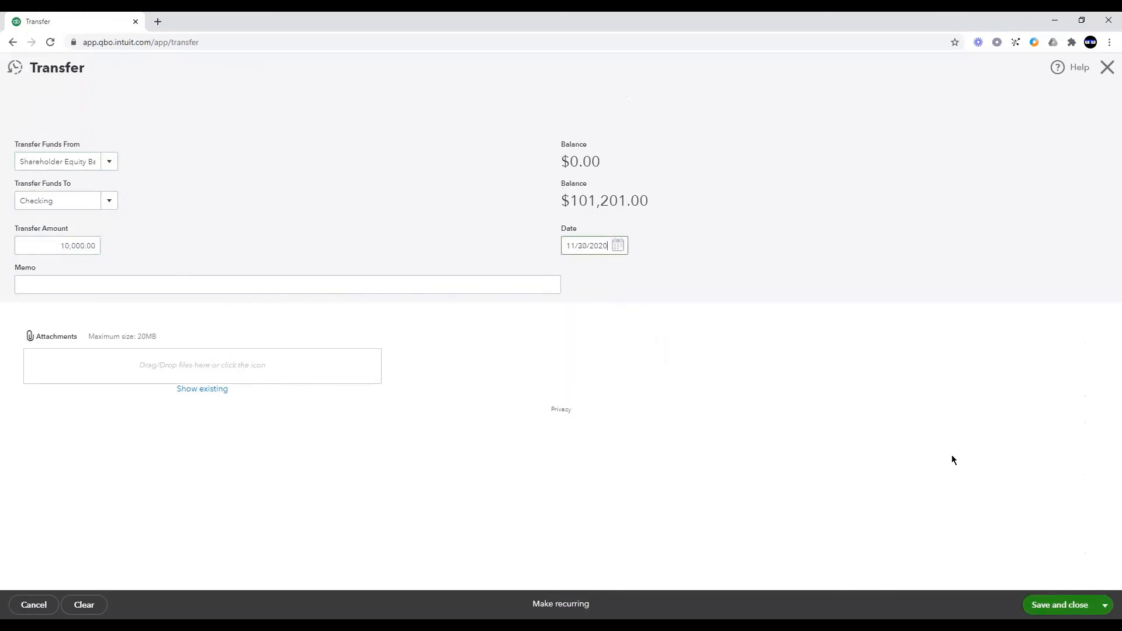
click(1060, 604)
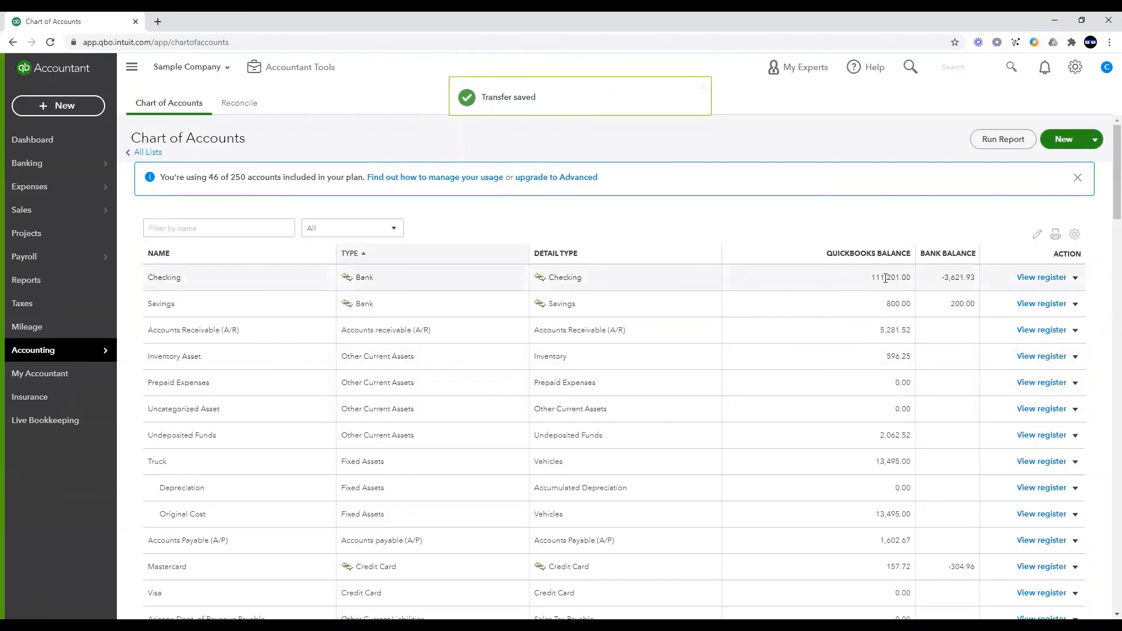
scroll(641, 404, down, 6)
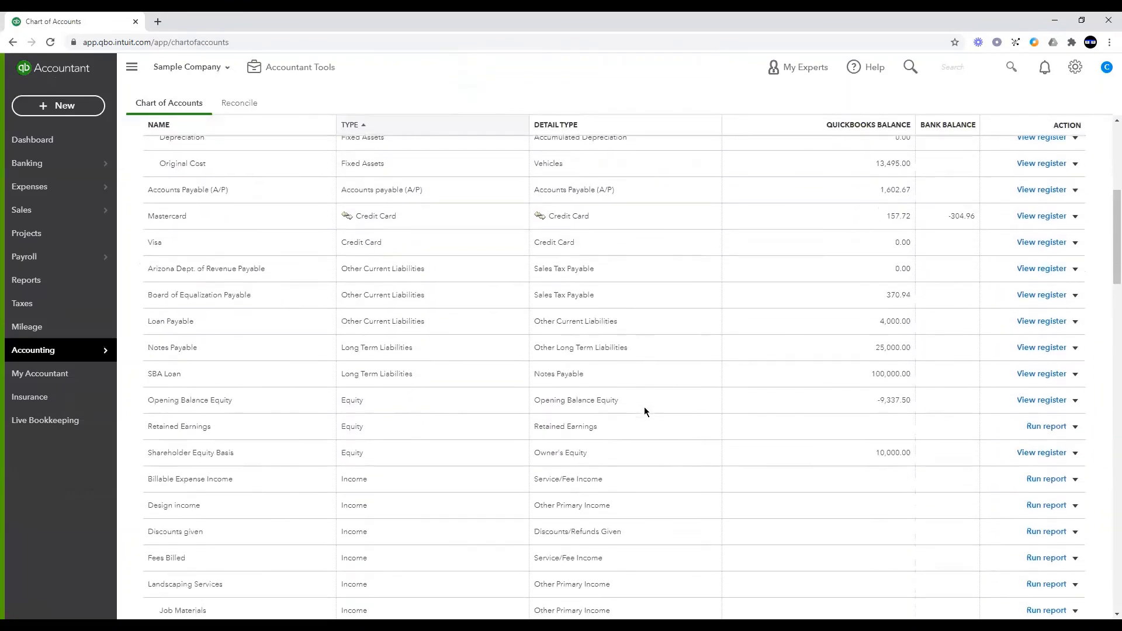